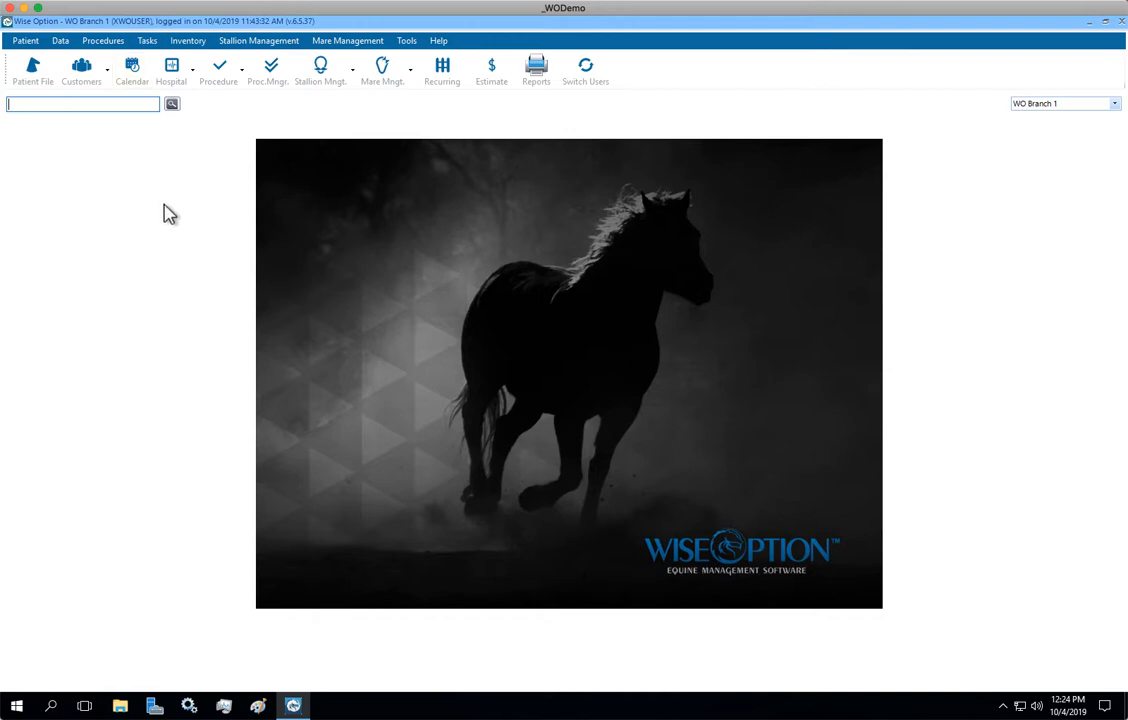
Start adding a procedure and select the Emergency Call task with the single-unit container.
{"action": "left_click", "coordinate": [239, 78]}
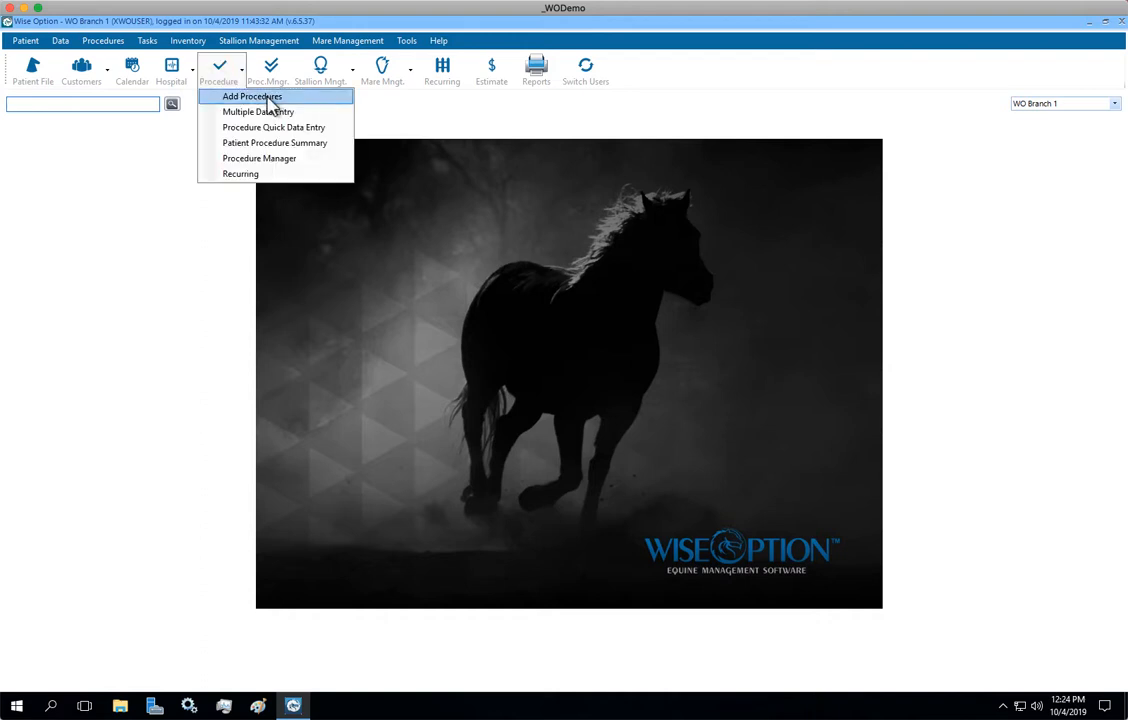
{"action": "left_click", "coordinate": [283, 97]}
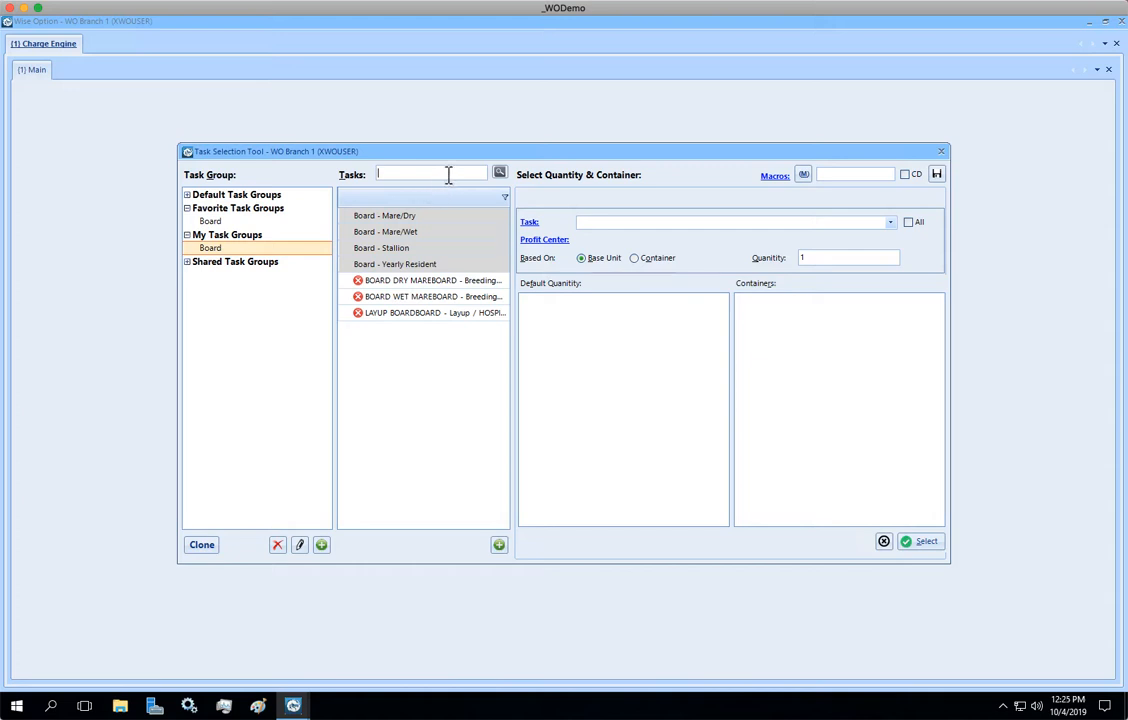
{"action": "type", "text": "emerg"}
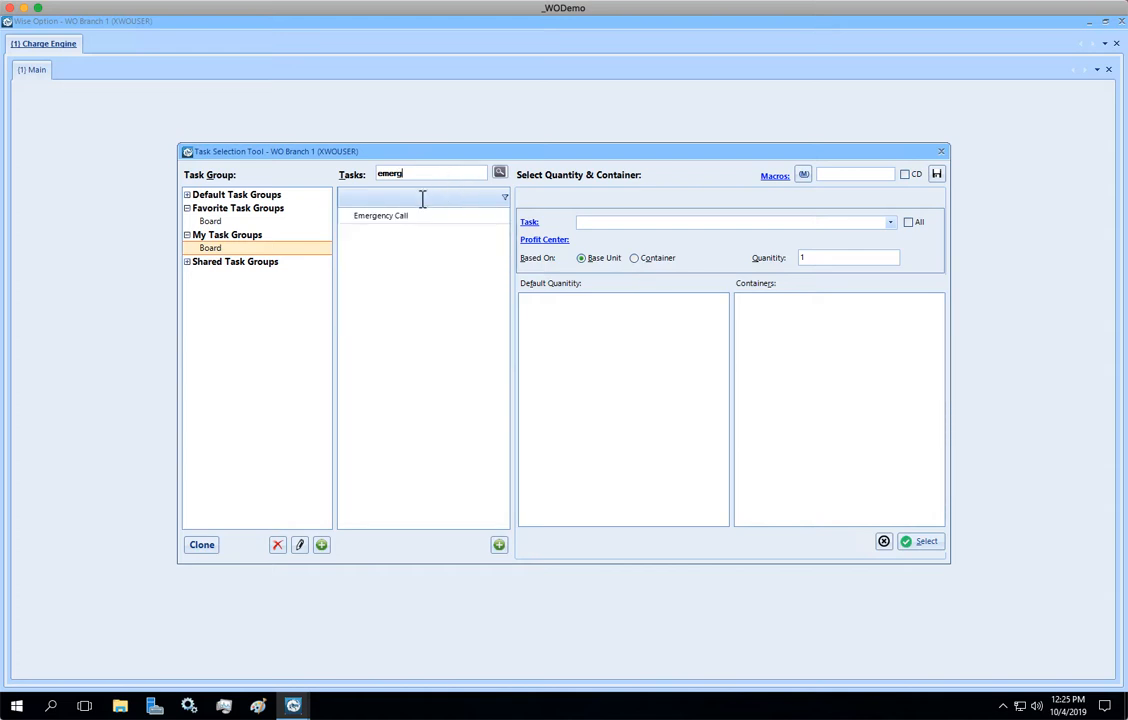
{"action": "left_click", "coordinate": [388, 218]}
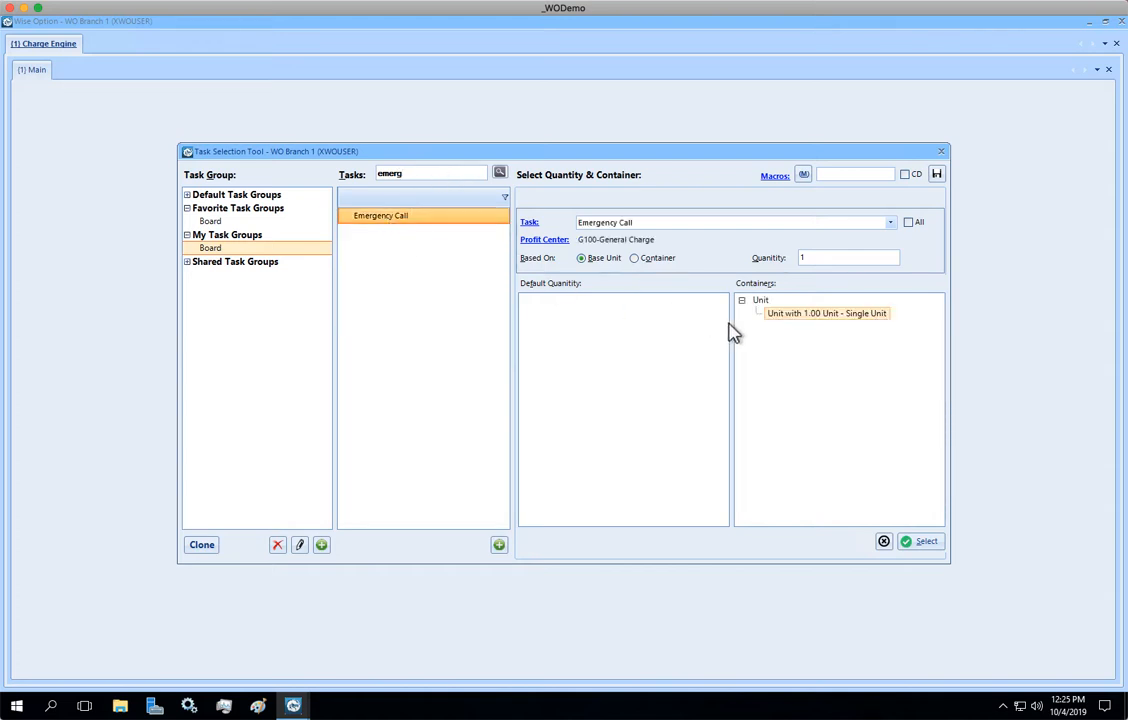
{"action": "left_click", "coordinate": [848, 316]}
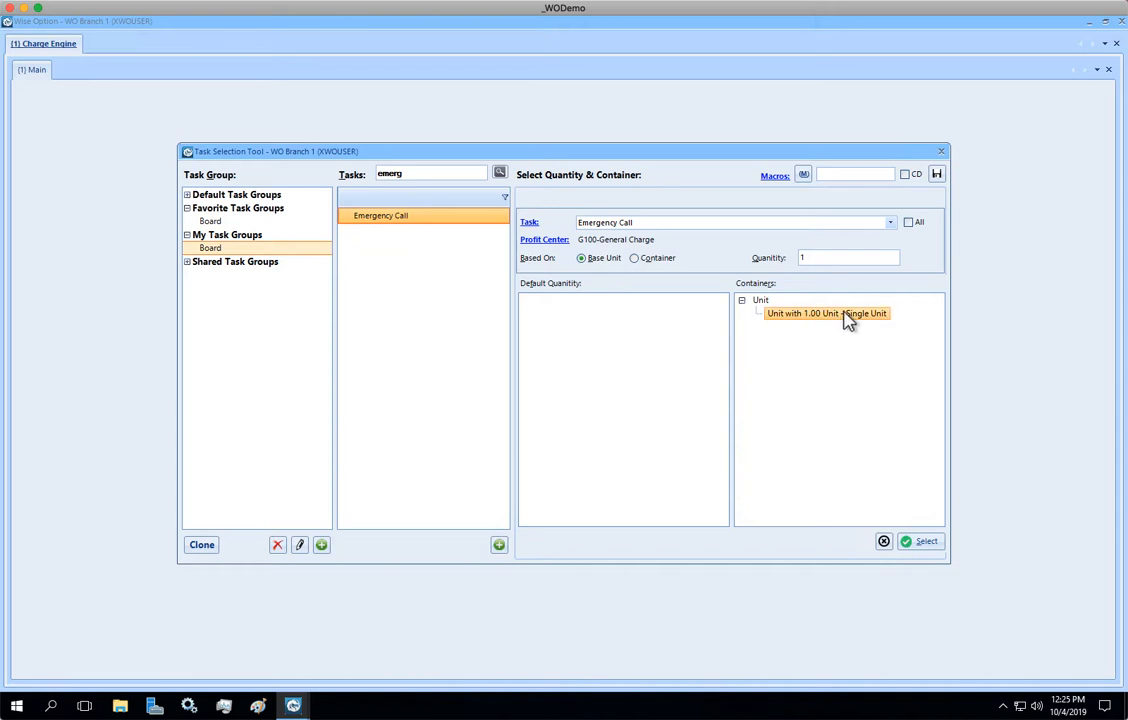
{"action": "left_click", "coordinate": [924, 542]}
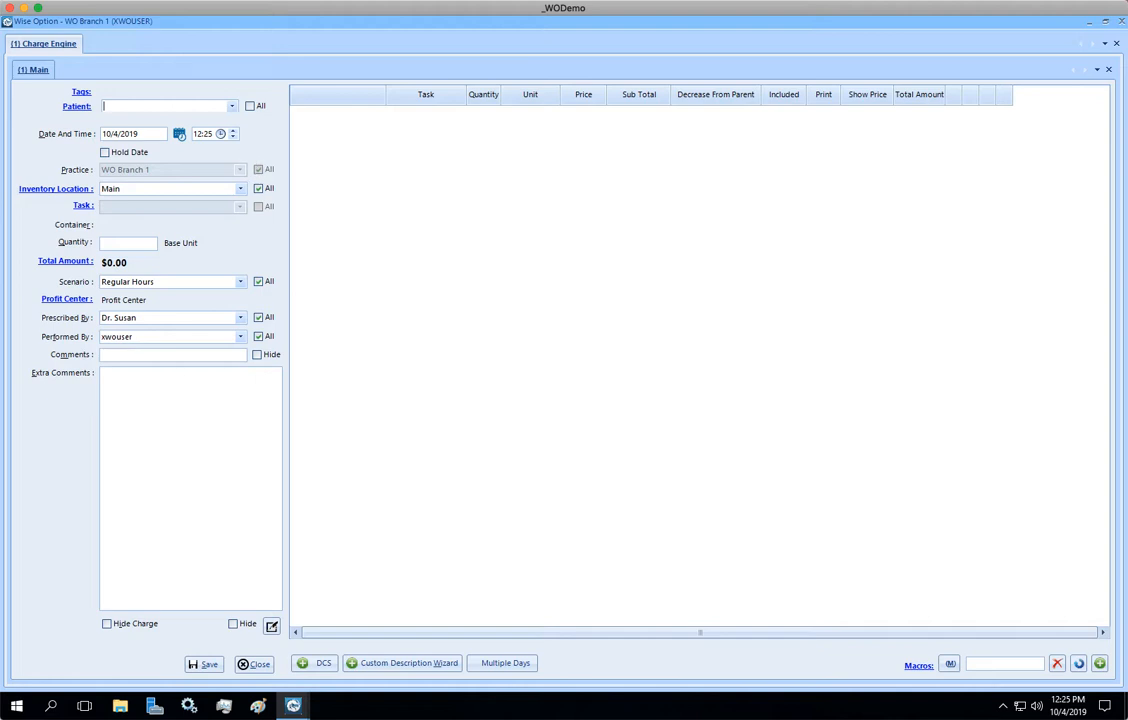
{"action": "type", "text": "coo"}
{"action": "key", "text": "Return"}
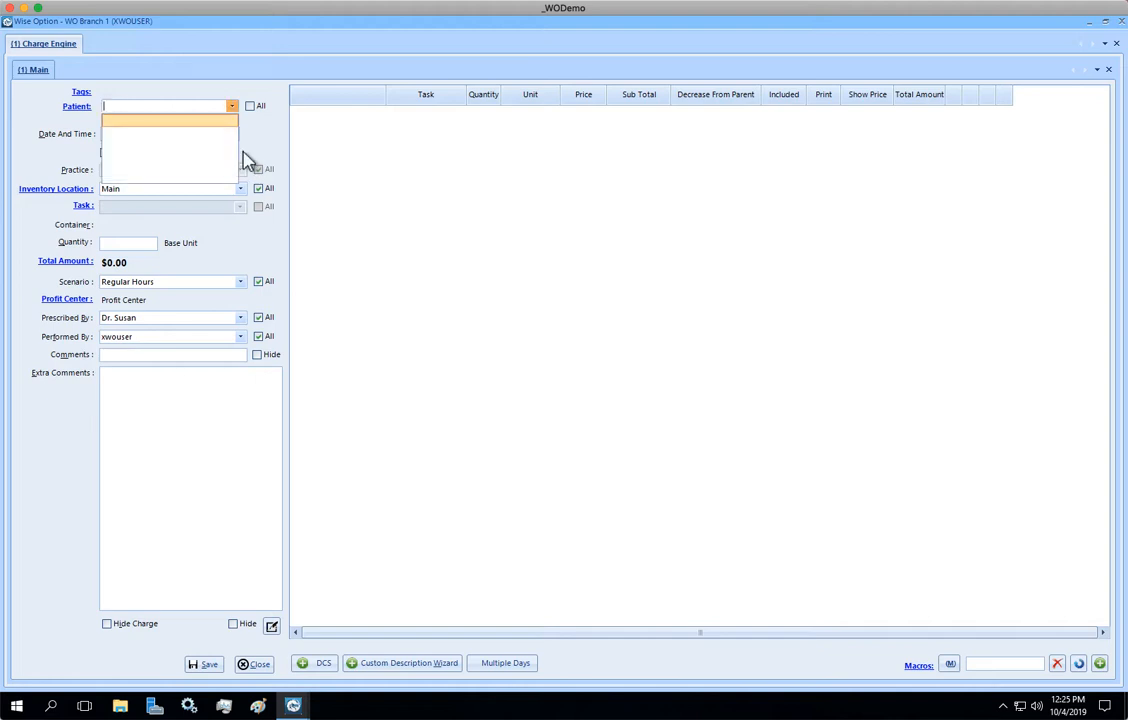
{"action": "type", "text": "cur"}
{"action": "key", "text": "Return"}
Include all patients in the patient choices and select D67 Miracle for the Emergency Call charge.
{"action": "left_click", "coordinate": [250, 106]}
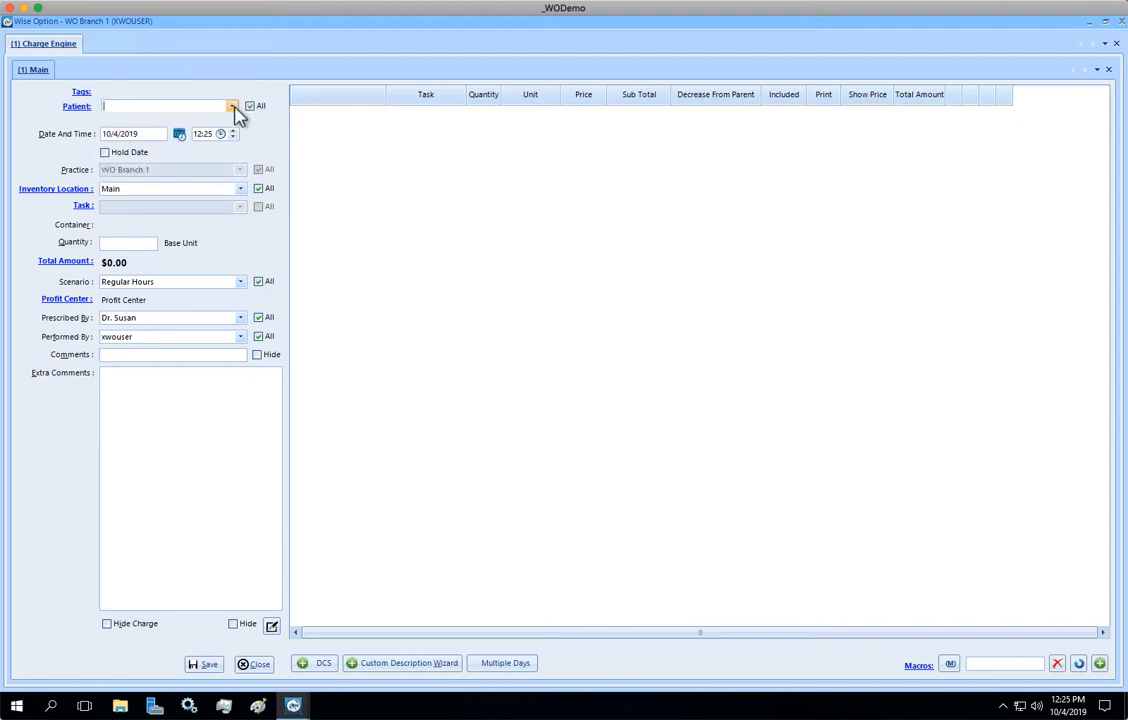
{"action": "left_click", "coordinate": [232, 106]}
{"action": "left_click", "coordinate": [230, 159]}
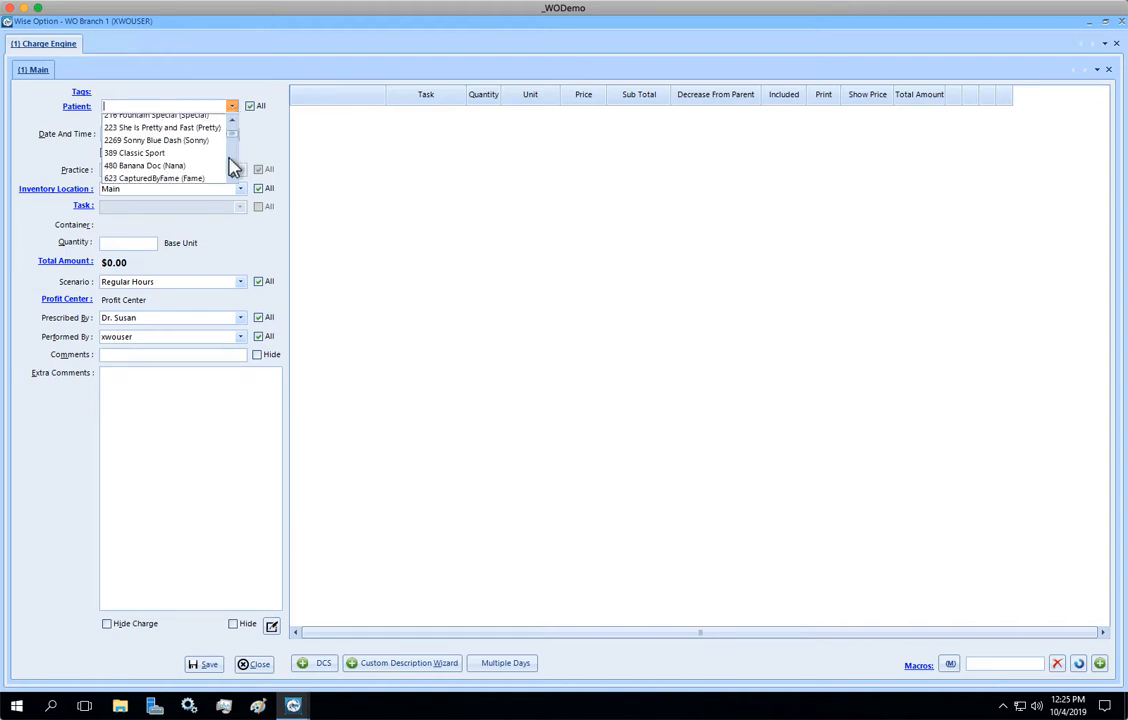
{"action": "left_click", "coordinate": [230, 165]}
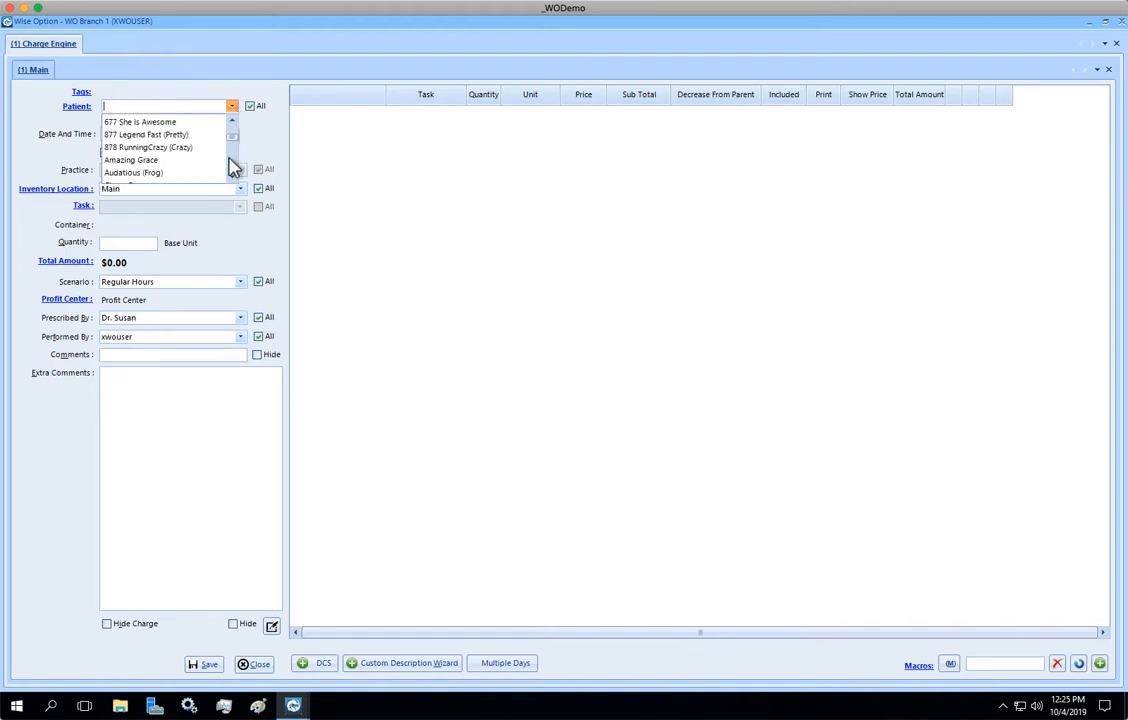
{"action": "left_click", "coordinate": [232, 166]}
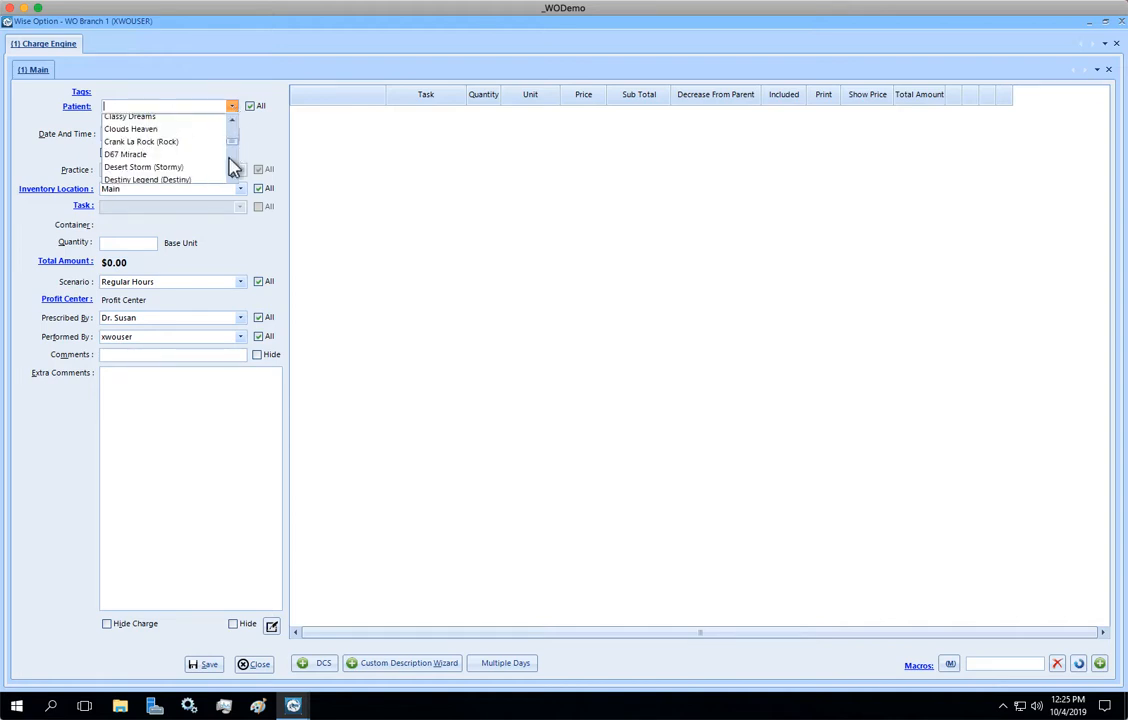
{"action": "left_click", "coordinate": [169, 155]}
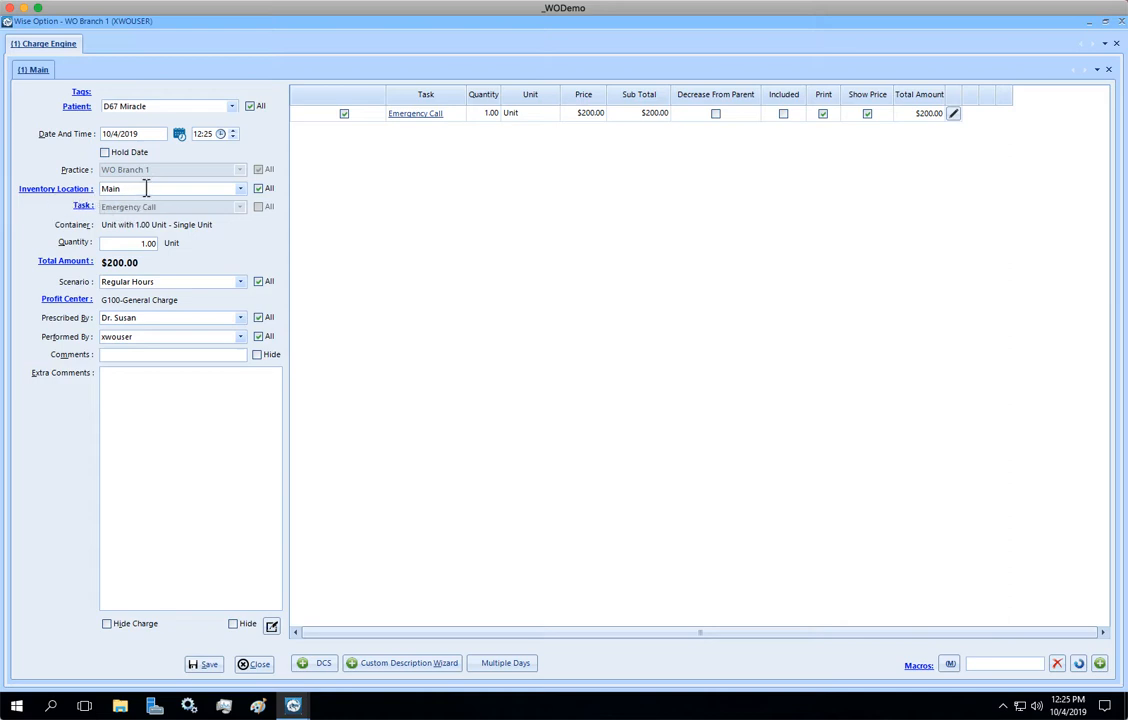
Go through the charge's inventory location, scenario, staff and comment fields, and save the Emergency Call charge.
{"action": "left_click", "coordinate": [144, 188]}
{"action": "left_click", "coordinate": [169, 281]}
{"action": "left_click", "coordinate": [163, 319]}
{"action": "left_click", "coordinate": [157, 336]}
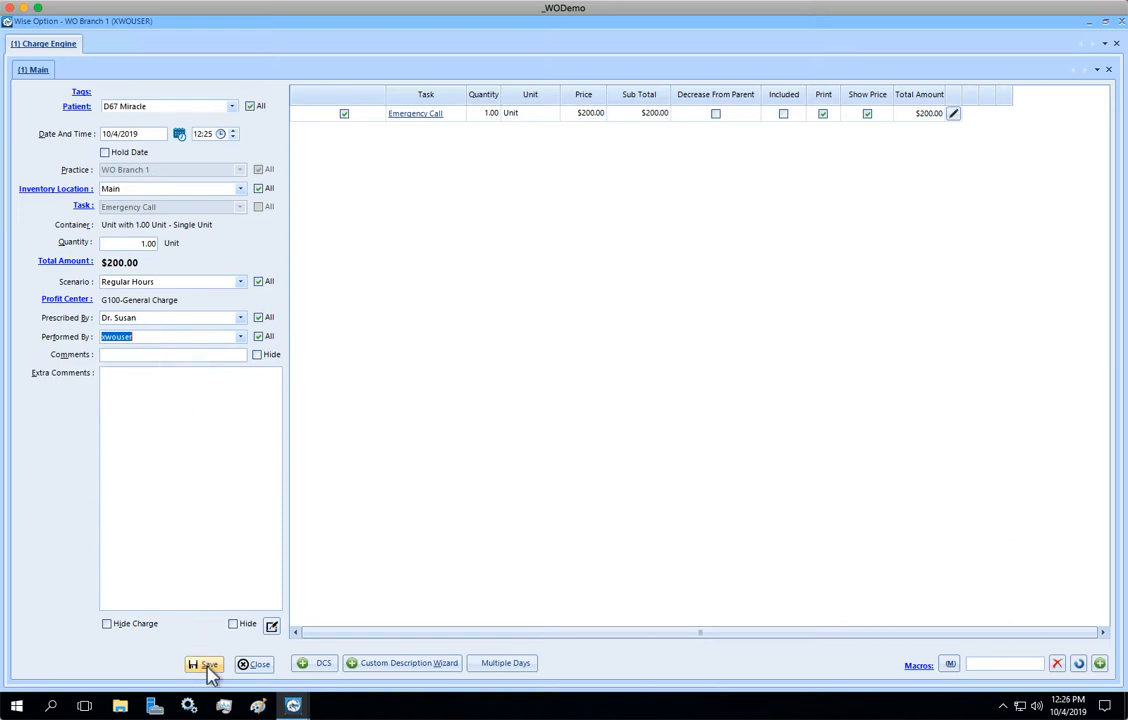
{"action": "left_click", "coordinate": [129, 357]}
{"action": "left_click", "coordinate": [134, 399]}
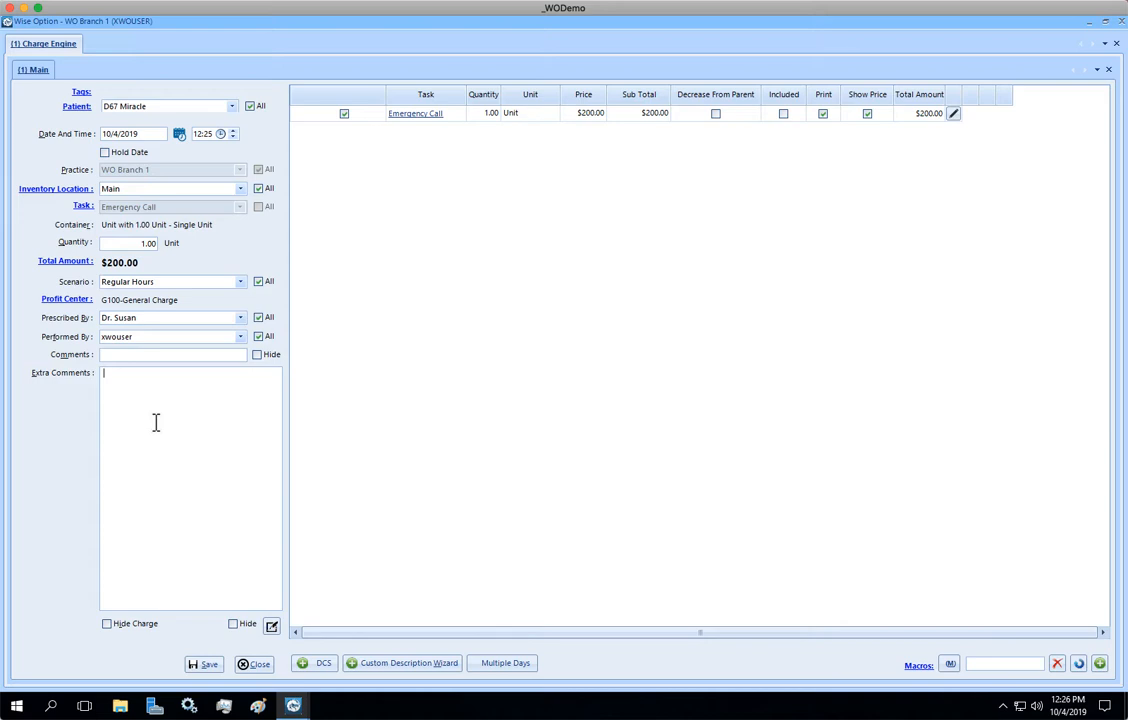
{"action": "left_click", "coordinate": [132, 355]}
{"action": "left_click", "coordinate": [203, 668]}
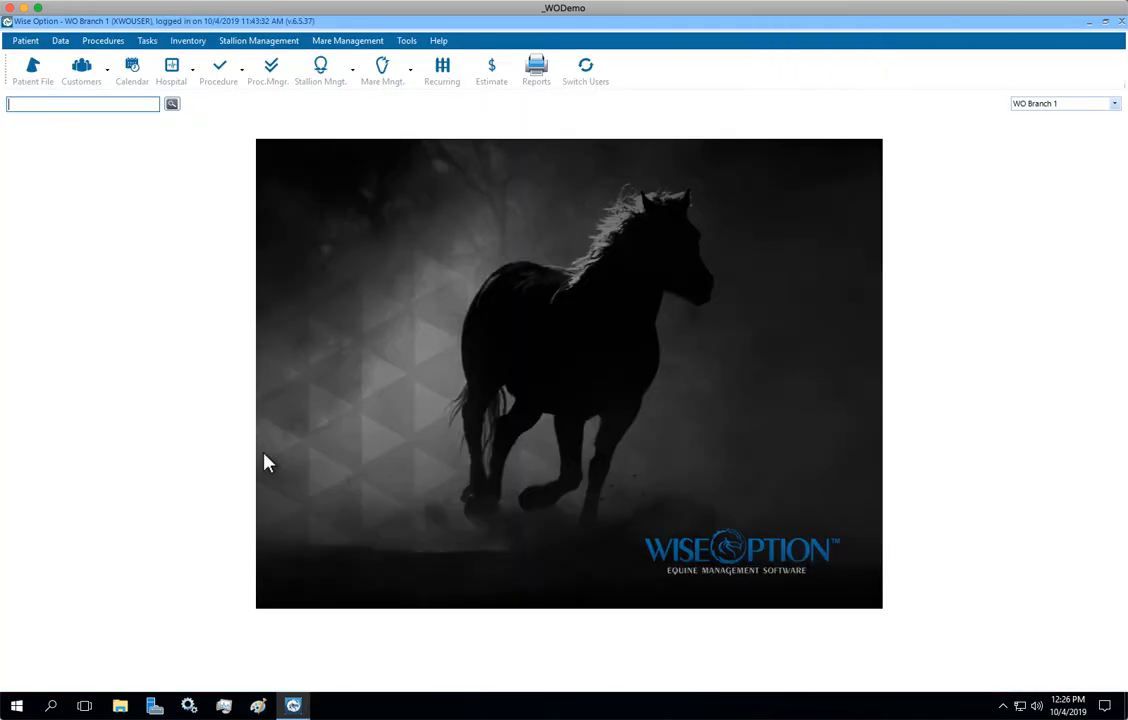
Open Procedure Quick Data Entry, include all patients and select the patient 389 Classic Sport.
{"action": "left_click", "coordinate": [242, 78]}
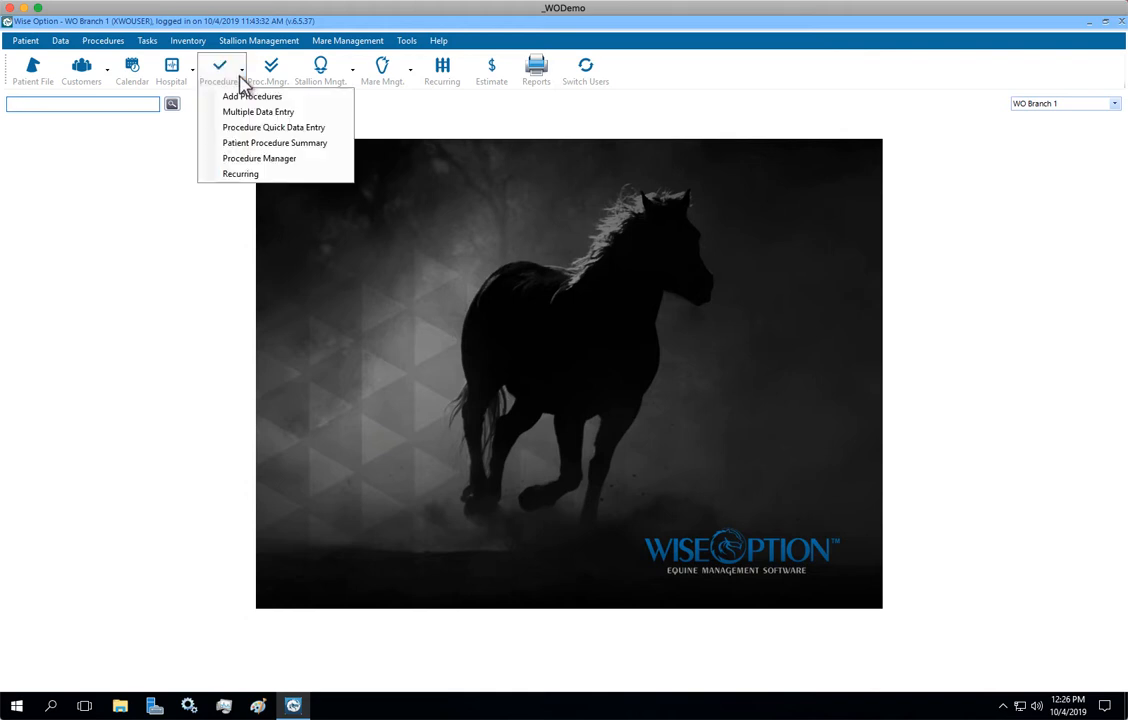
{"action": "left_click", "coordinate": [326, 130]}
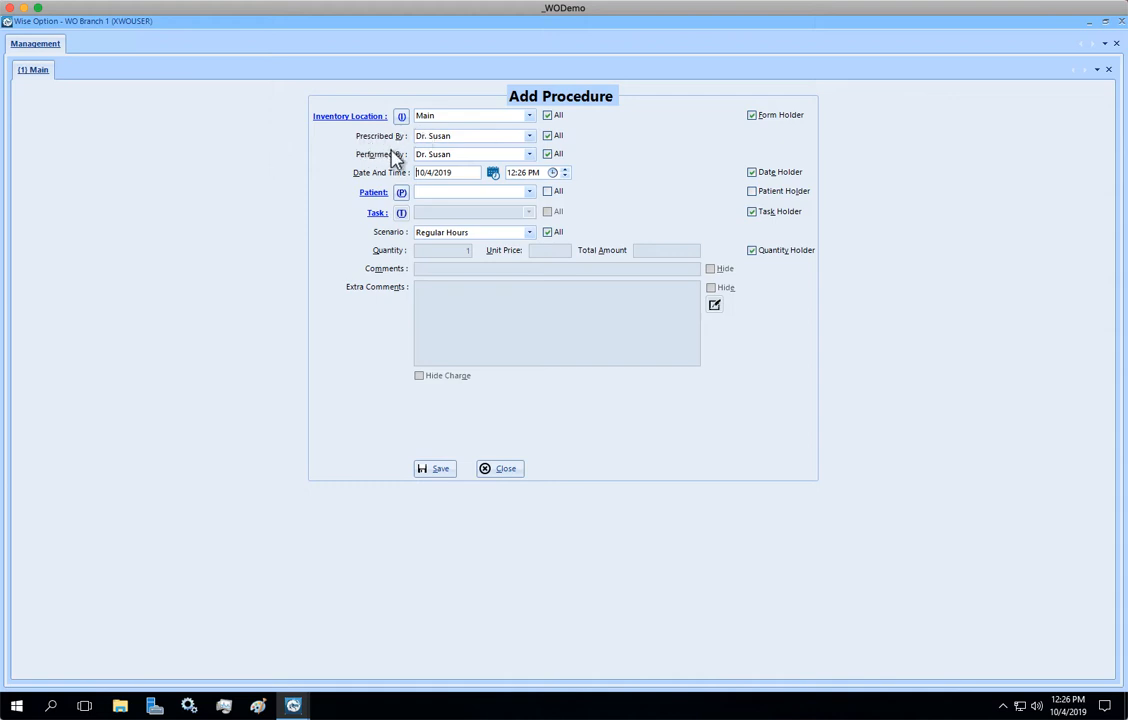
{"action": "left_click", "coordinate": [529, 193]}
{"action": "scroll", "coordinate": [532, 252], "scroll_direction": "down", "scroll_amount": 2}
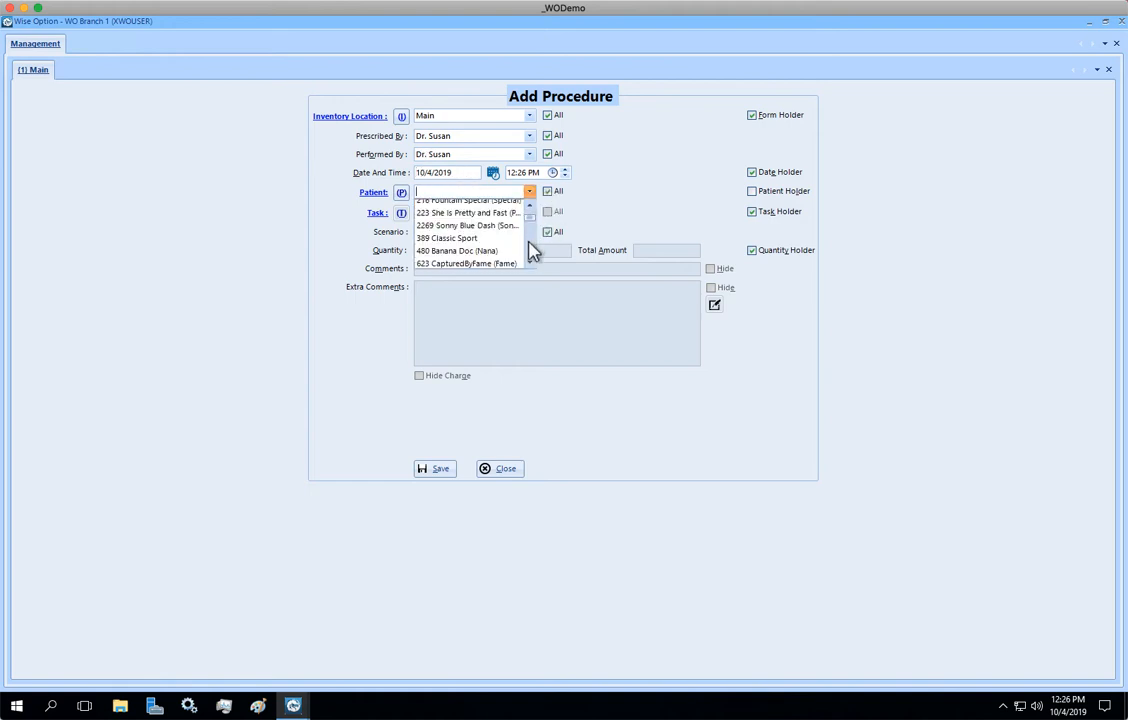
{"action": "left_click", "coordinate": [493, 240]}
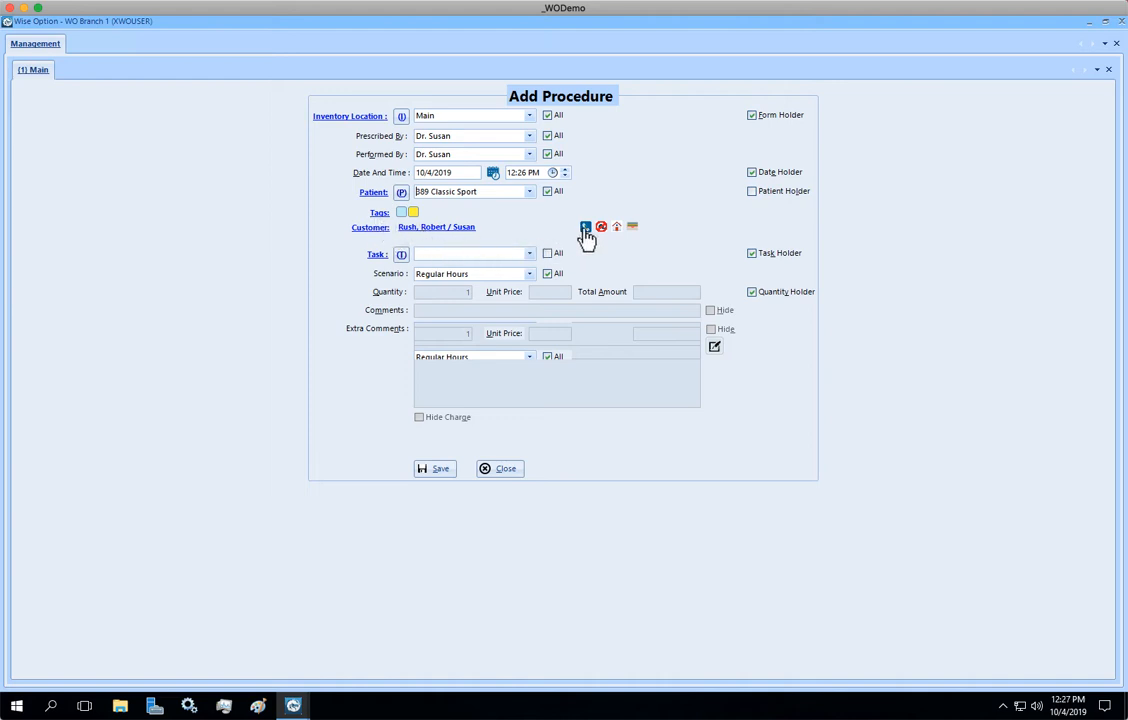
Include all tasks in the task choices and select Lameness Exam as the patient's procedure.
{"action": "mouse_move", "coordinate": [586, 230]}
{"action": "left_click", "coordinate": [498, 255]}
{"action": "left_click", "coordinate": [530, 255]}
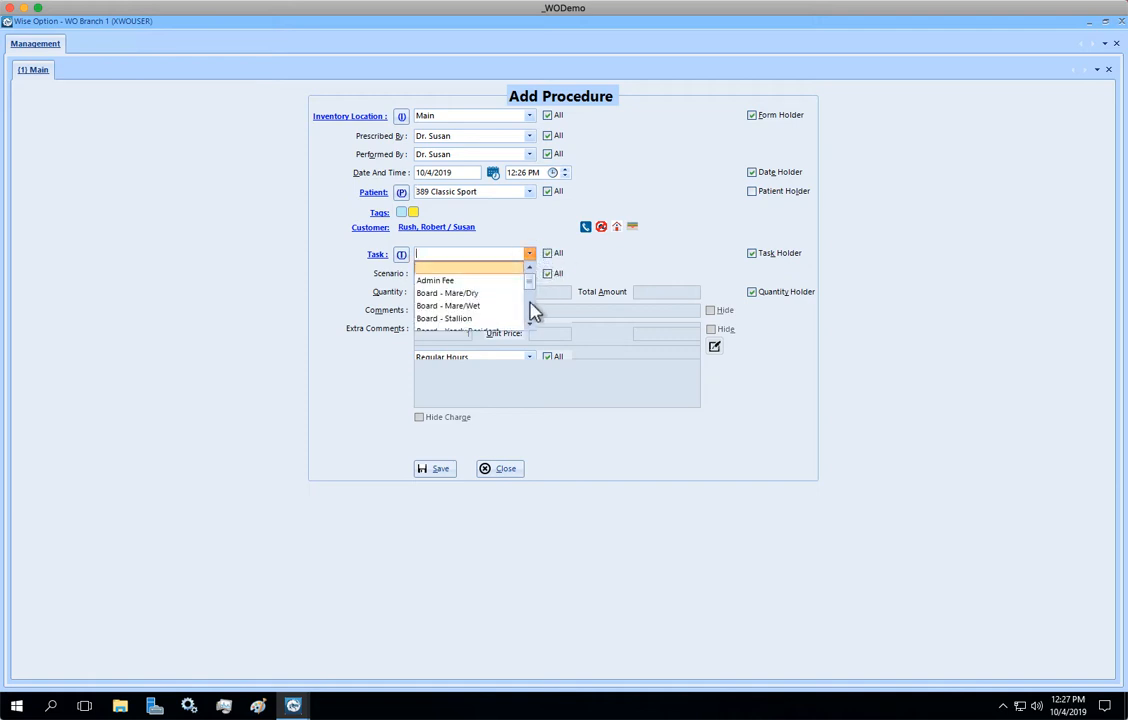
{"action": "left_click", "coordinate": [531, 297]}
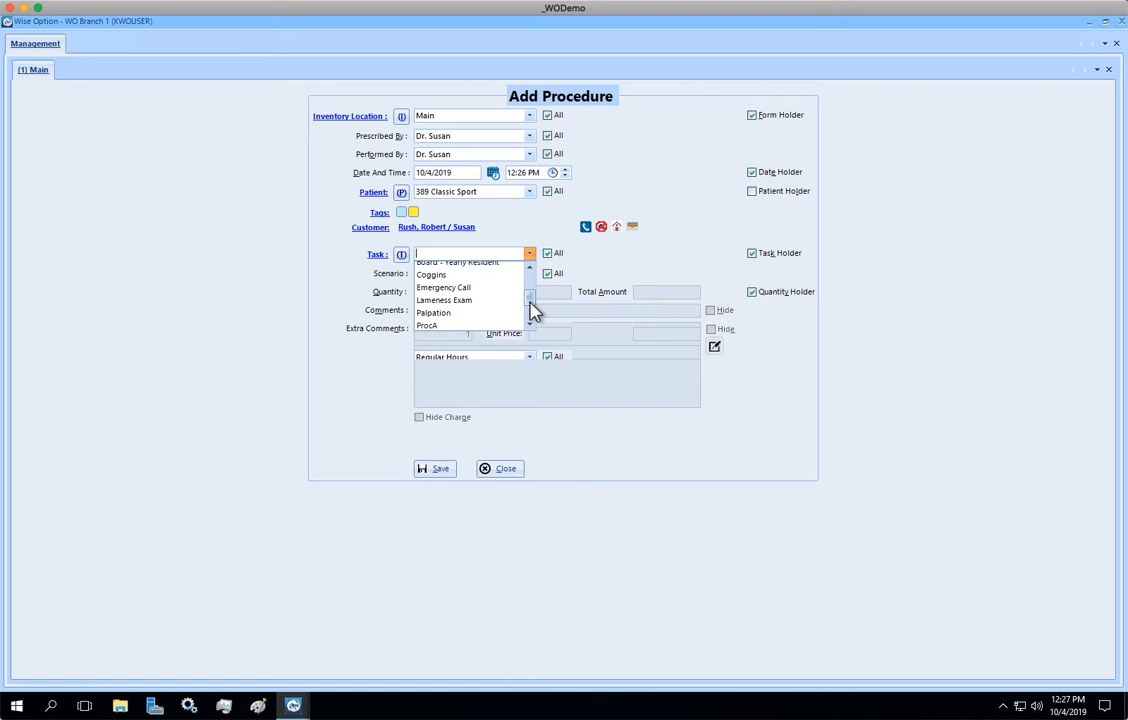
{"action": "left_click", "coordinate": [465, 300]}
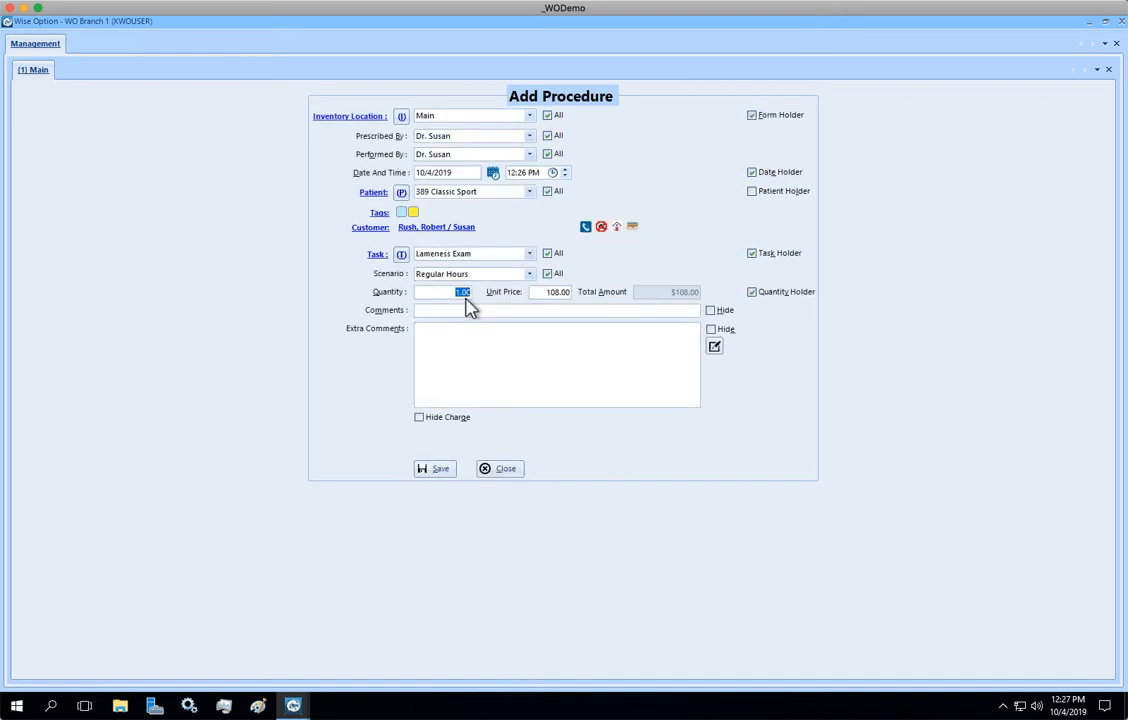
Set the Lameness Exam's unit price to 100 and save the procedure.
{"action": "key", "text": "Tab"}
{"action": "left_click", "coordinate": [508, 310]}
{"action": "left_click_drag", "start_coordinate": [536, 292], "coordinate": [599, 295]}
{"action": "type", "text": "100"}
{"action": "left_click", "coordinate": [450, 477]}
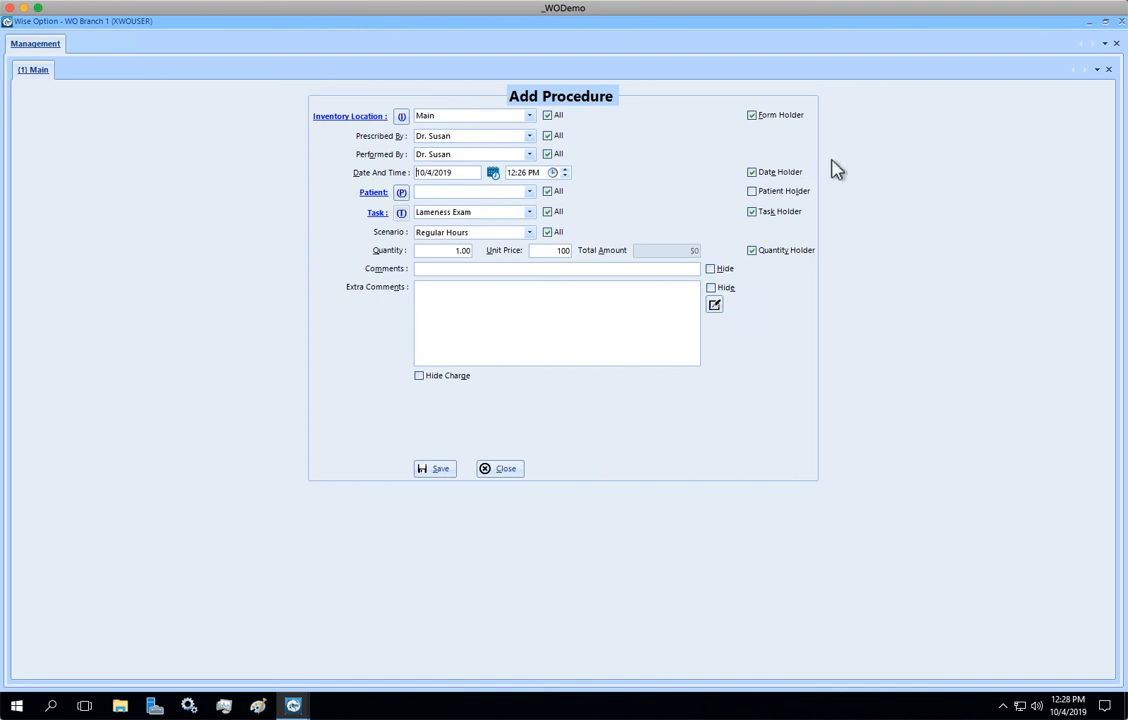
{"action": "left_click", "coordinate": [1121, 21]}
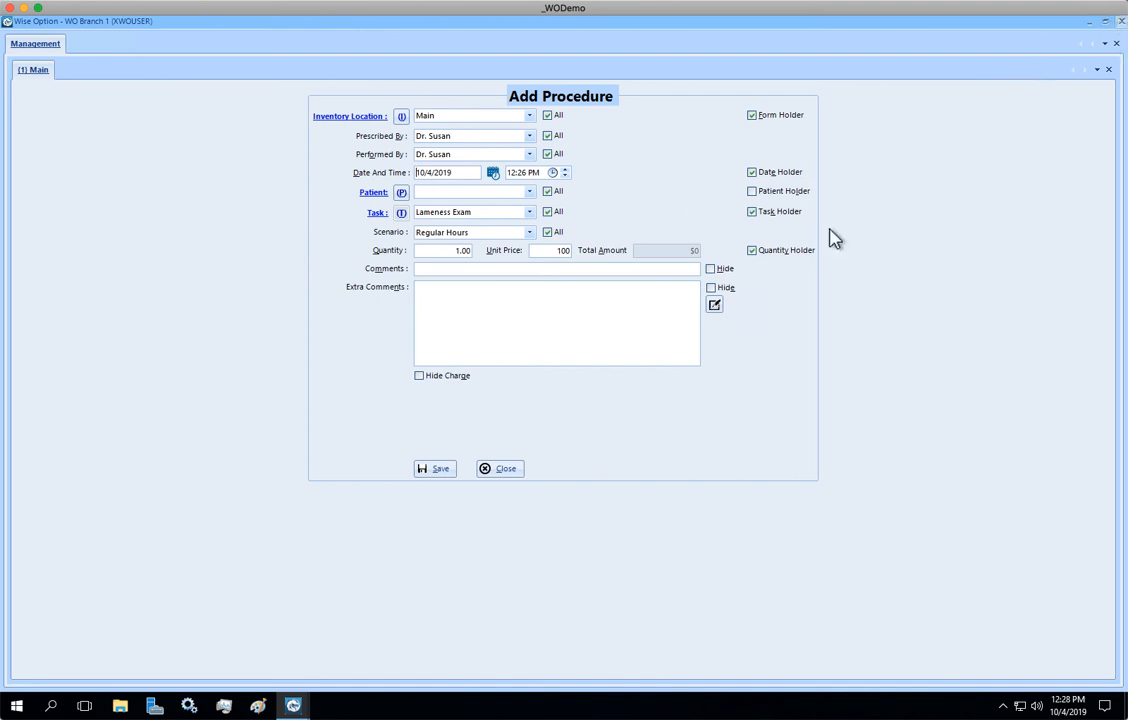